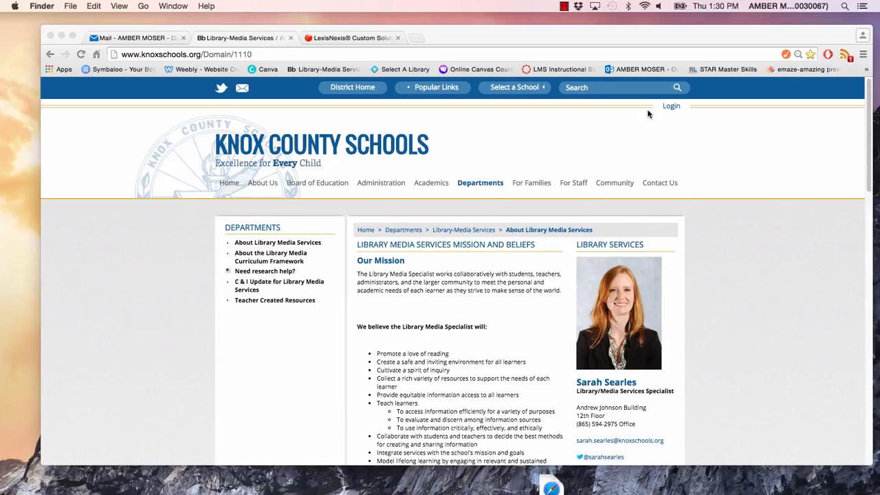
# Step: Sign in to Schoolwires with the saved account credentials and open the Site Manager
pyautogui.click(672, 107)
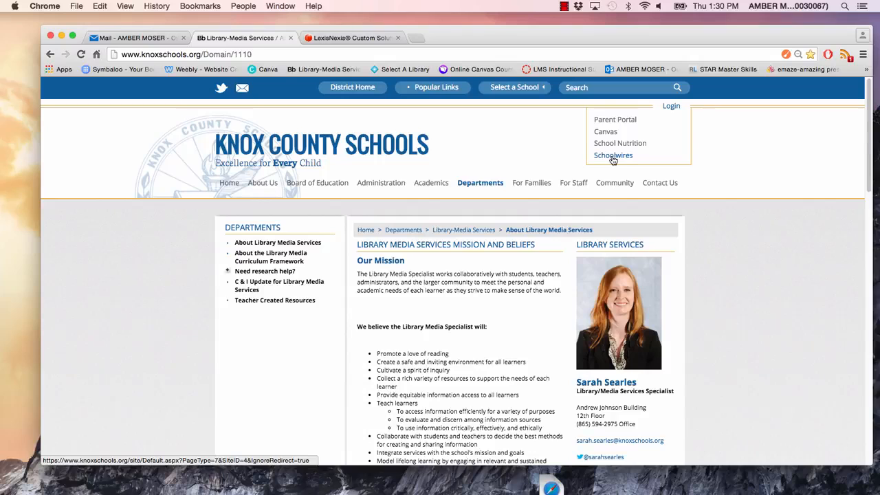
pyautogui.click(614, 157)
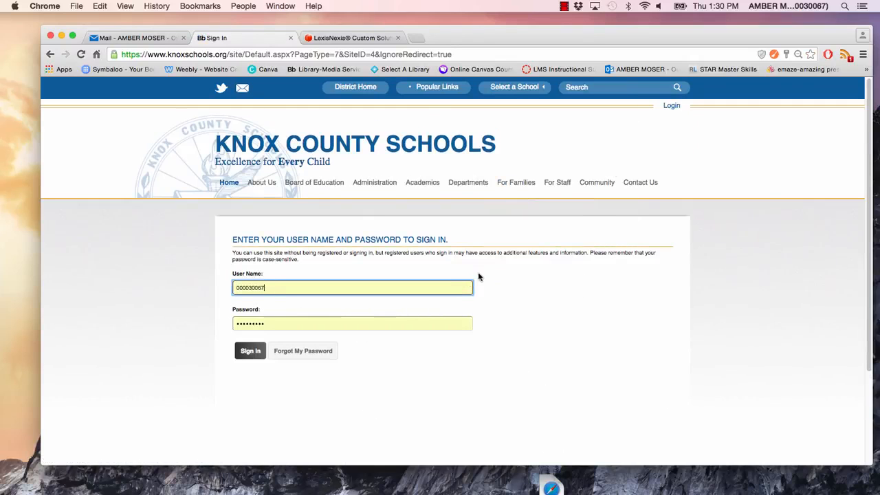
pyautogui.click(252, 352)
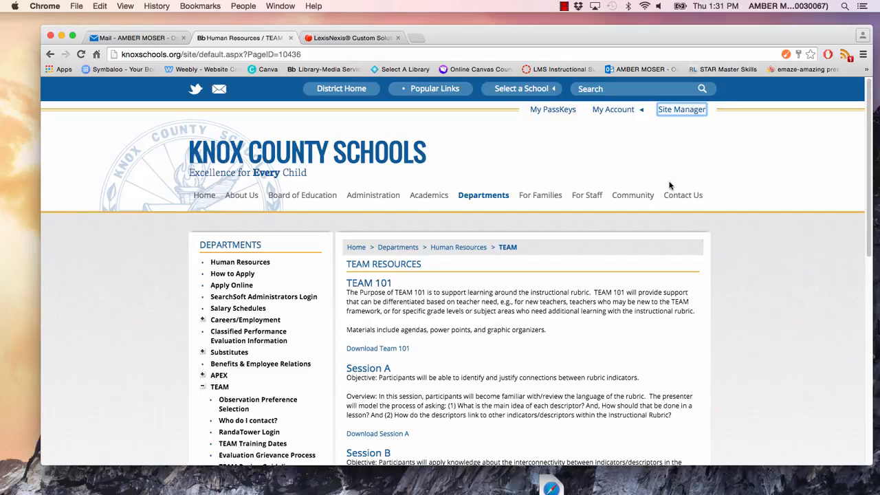
pyautogui.click(681, 113)
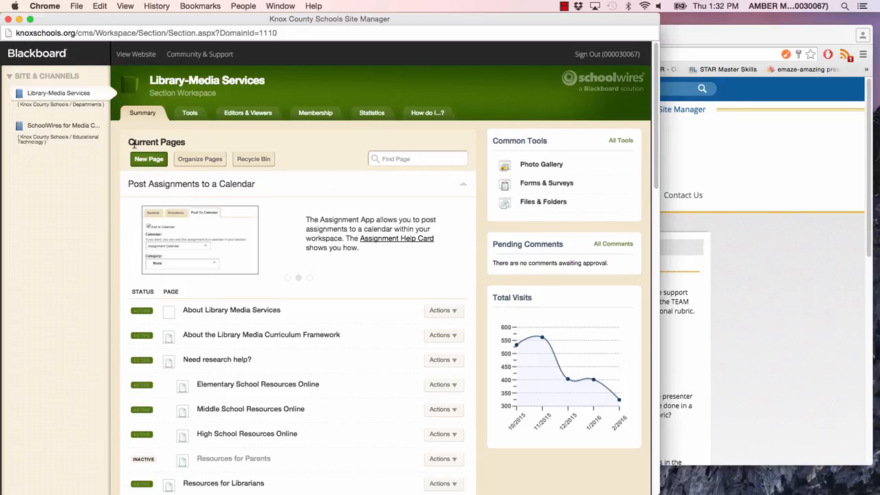
# Step: Create a new Flex Page (Default) named "Test for Schoolwires" in the Library-Media Services section
pyautogui.click(153, 159)
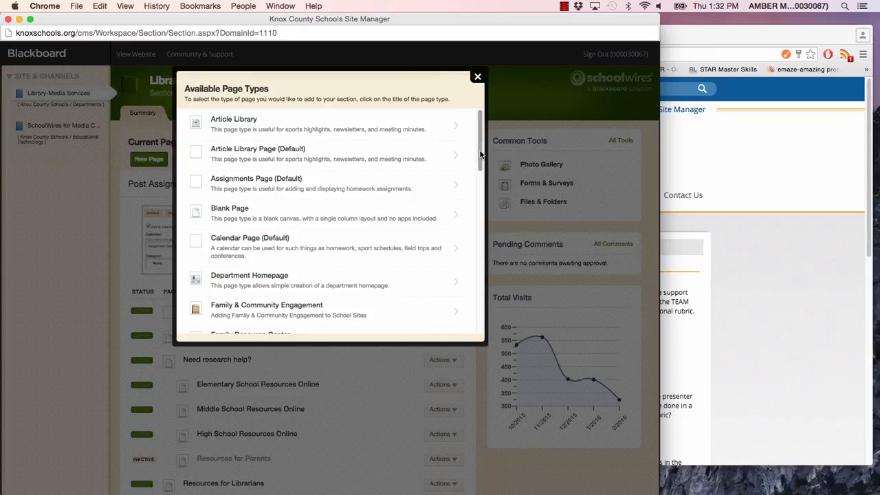
pyautogui.moveTo(480, 126); pyautogui.dragTo(476, 204)
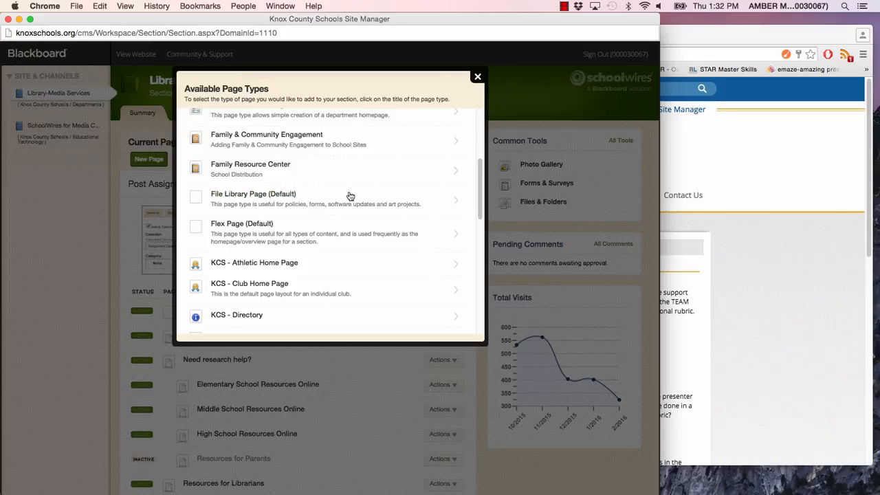
pyautogui.moveTo(480, 179)
pyautogui.mouseDown()
pyautogui.moveTo(477, 127)
pyautogui.moveTo(475, 173)
pyautogui.mouseUp()
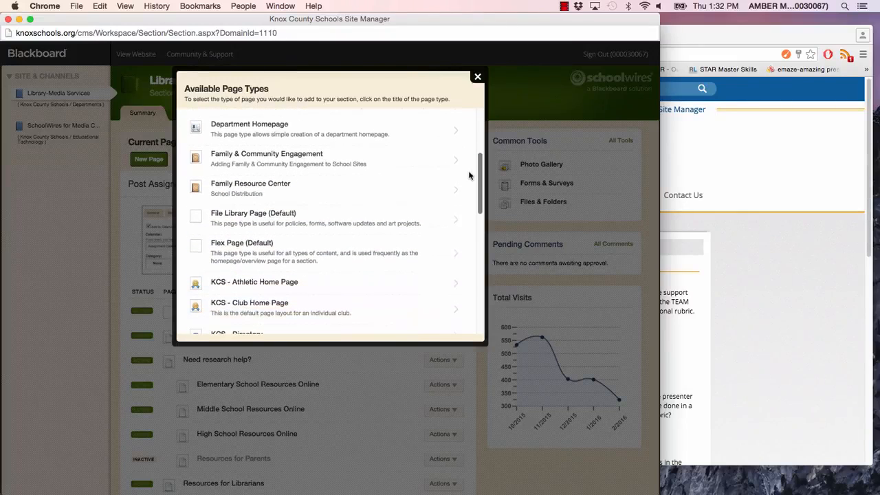
pyautogui.click(261, 245)
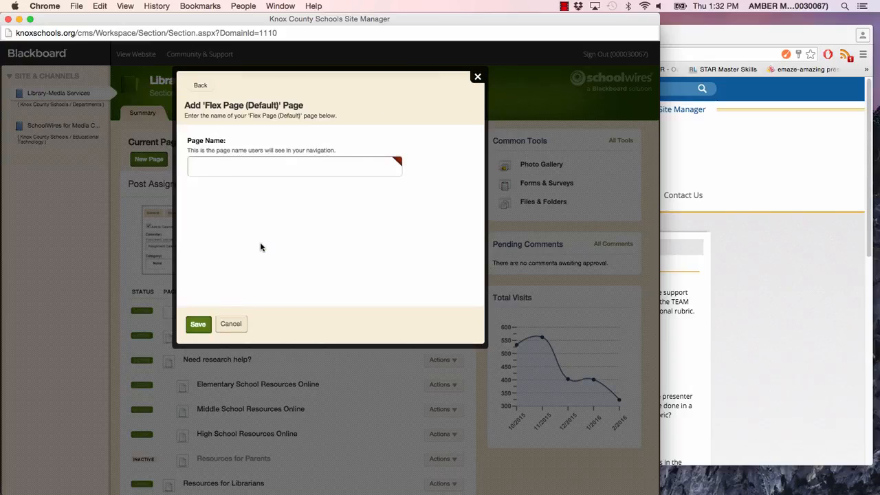
pyautogui.click(236, 165)
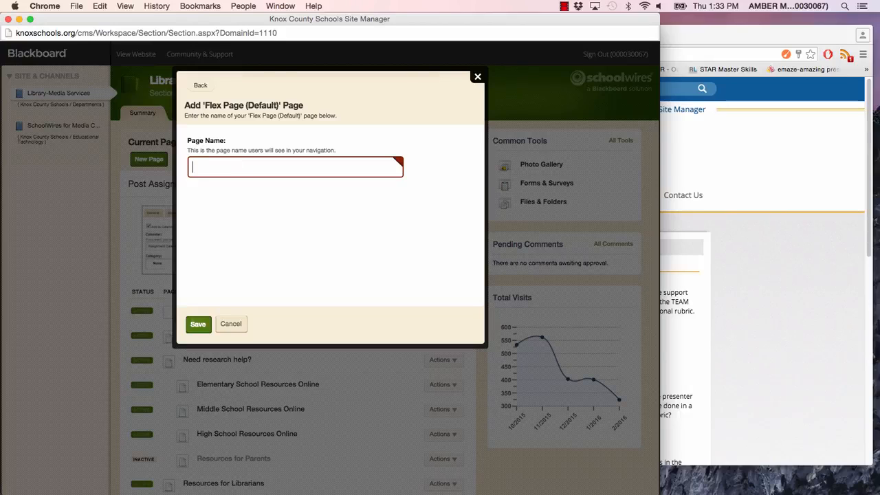
pyautogui.write('Test for Schoolwires')
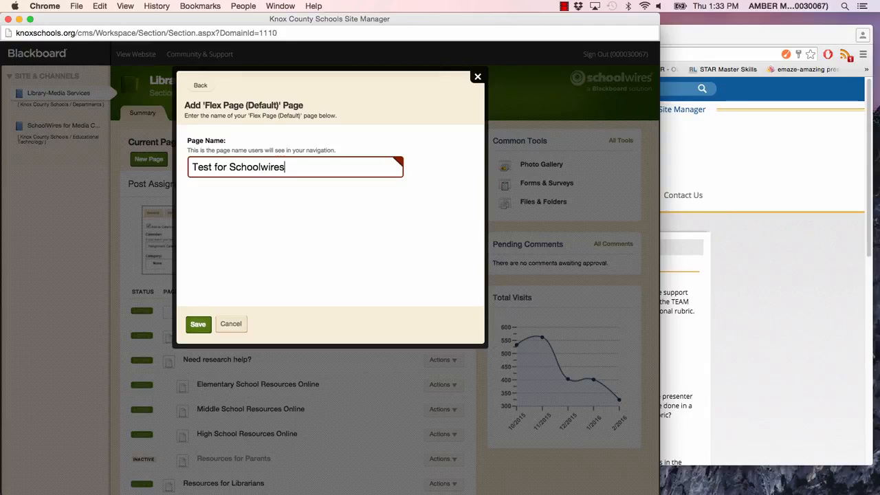
pyautogui.click(197, 326)
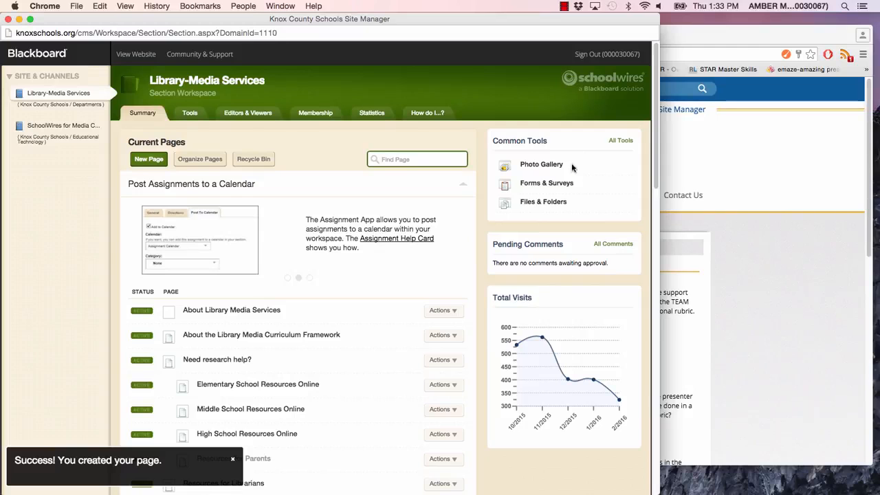
# Step: Open the Test for Schoolwires page for editing and open its Flex Editor App
pyautogui.moveTo(656, 55); pyautogui.dragTo(601, 397)
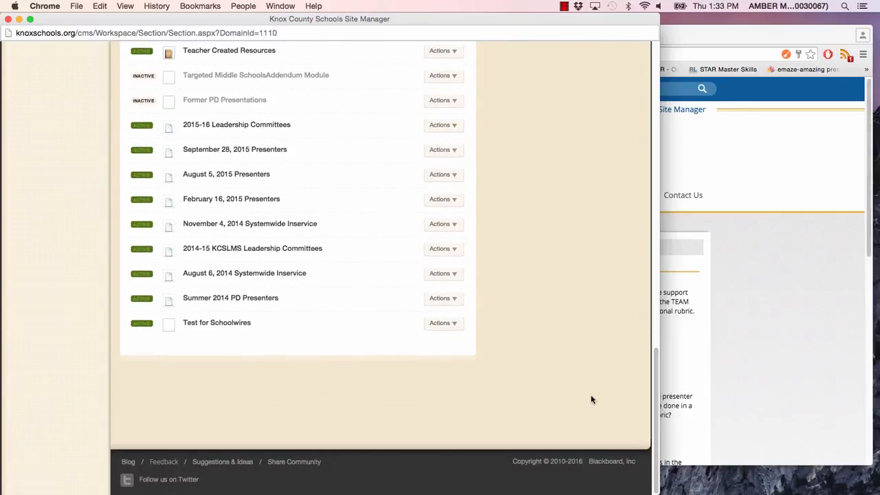
pyautogui.click(439, 326)
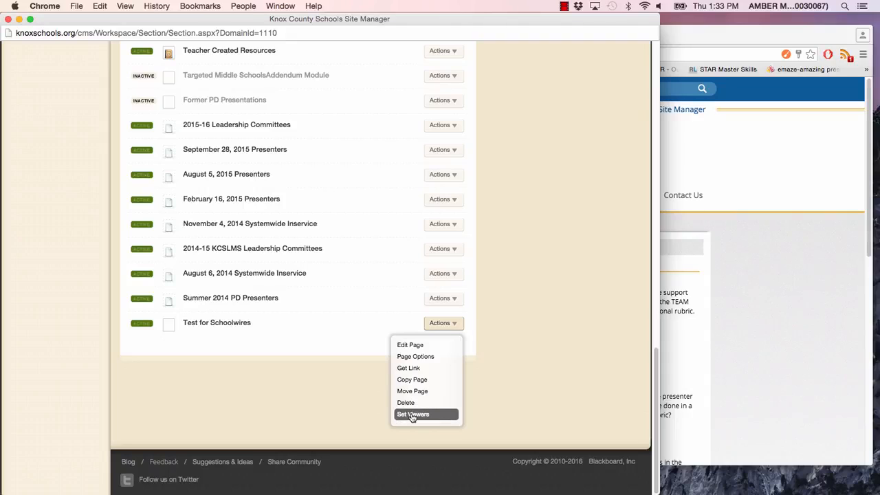
pyautogui.click(414, 346)
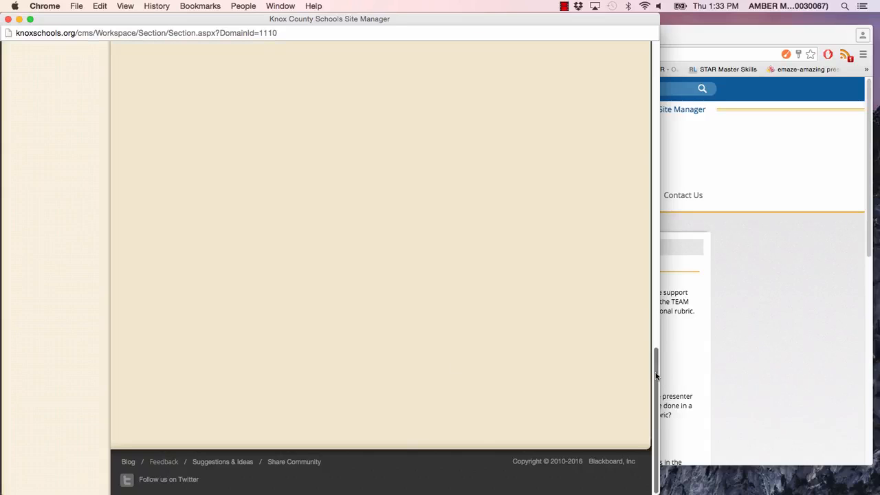
pyautogui.moveTo(658, 377); pyautogui.dragTo(678, 49)
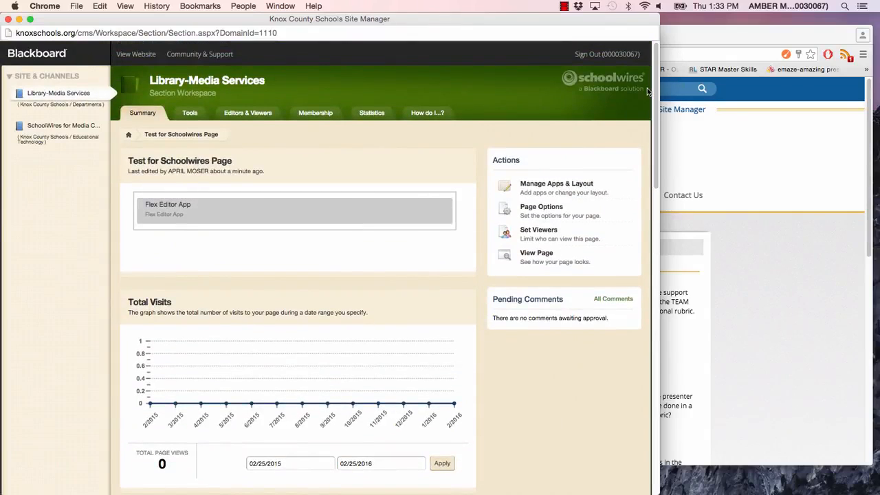
pyautogui.click(243, 209)
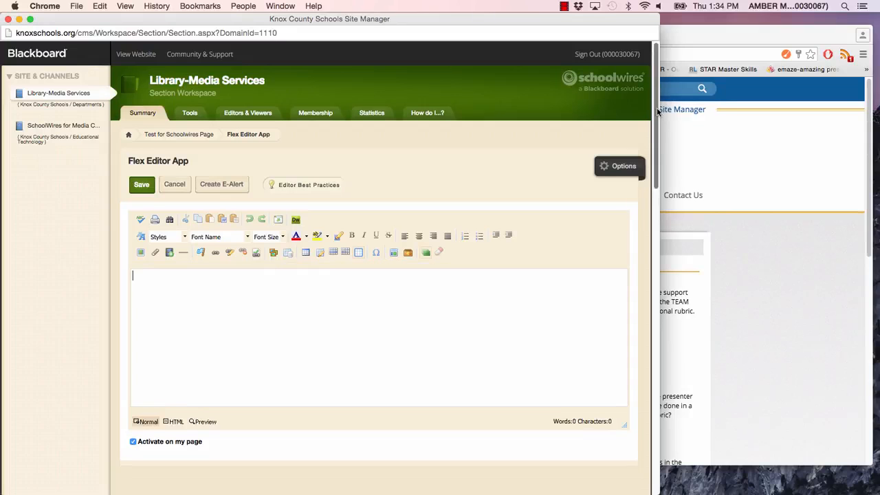
# Step: Enter the word "Text" in the page's content area
pyautogui.moveTo(658, 112); pyautogui.dragTo(655, 131)
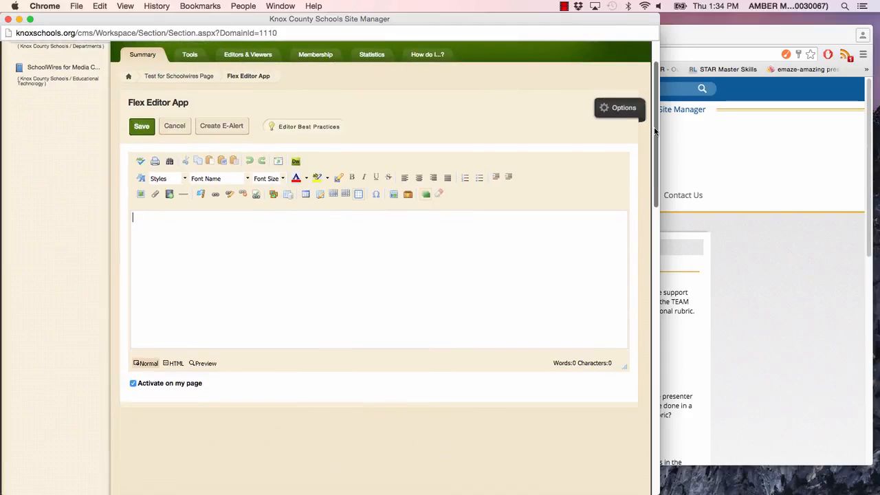
pyautogui.click(495, 240)
pyautogui.write('TEx')
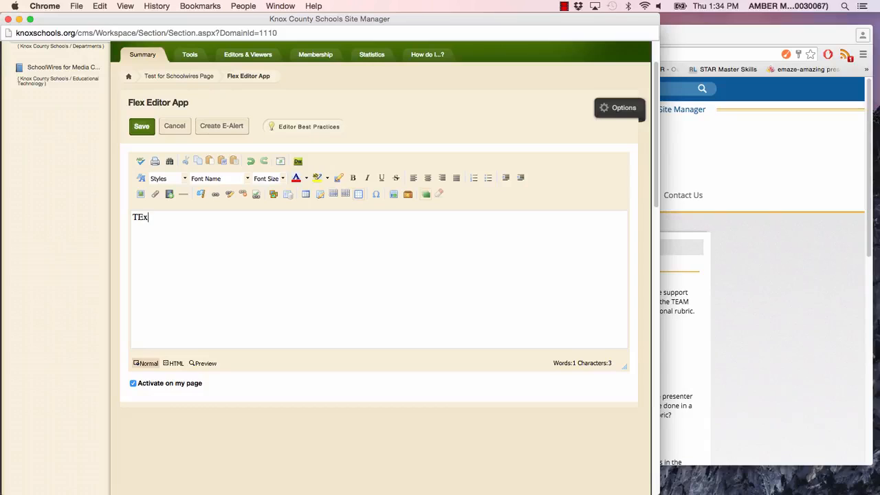
pyautogui.write('t')
pyautogui.press('Return')
pyautogui.press('BackSpace')
pyautogui.press('BackSpace')
pyautogui.press('BackSpace')
pyautogui.press('BackSpace')
pyautogui.write('ext')
# Step: Upload the Desktop image "Screen Shot 2016-02-25 at 11.48.03 AM" below the text, using Large Size (500px width)
pyautogui.click(142, 196)
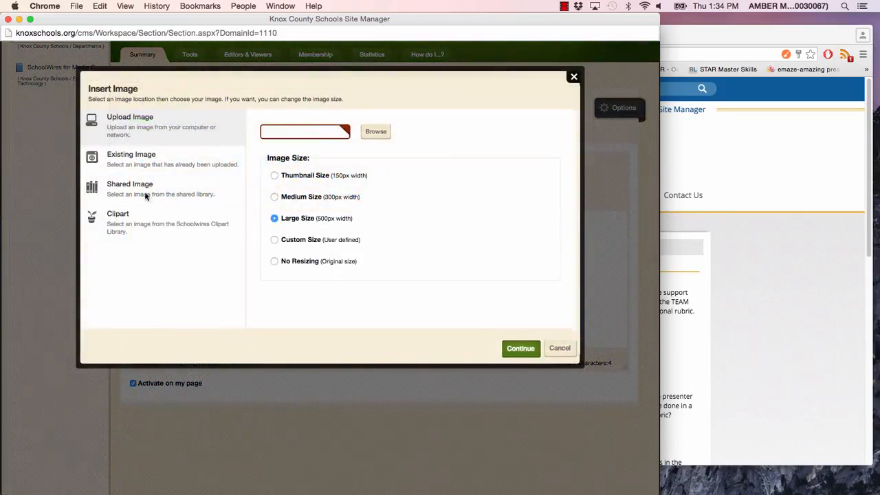
pyautogui.click(137, 120)
pyautogui.click(375, 133)
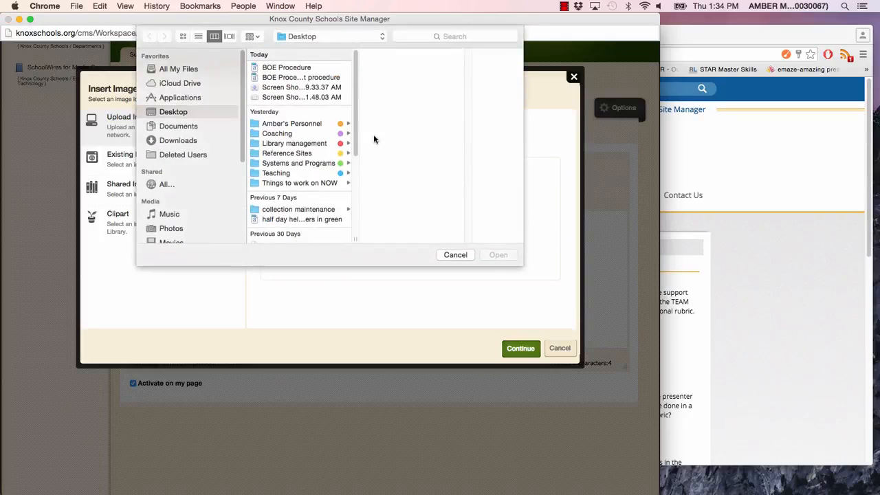
pyautogui.click(309, 98)
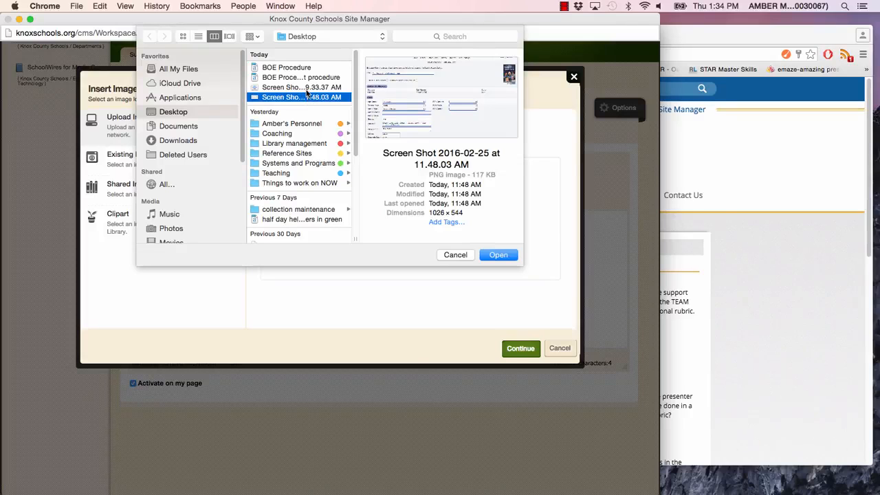
pyautogui.click(499, 253)
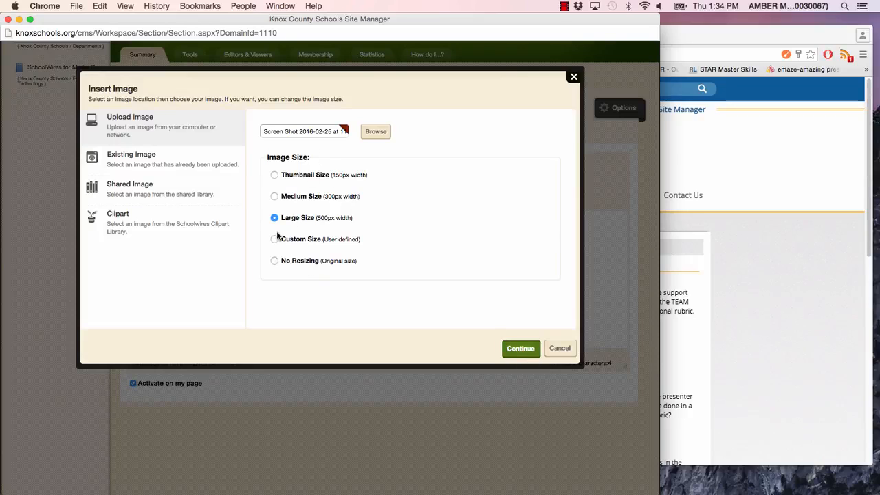
pyautogui.click(526, 349)
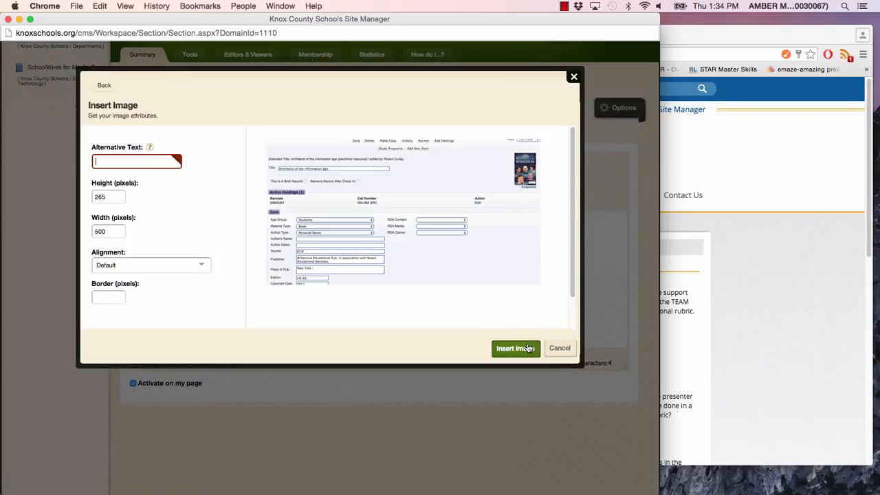
# Step: Set the image's height to 100 pixels and its width to 200 pixels
pyautogui.click(114, 197)
pyautogui.doubleClick(113, 197)
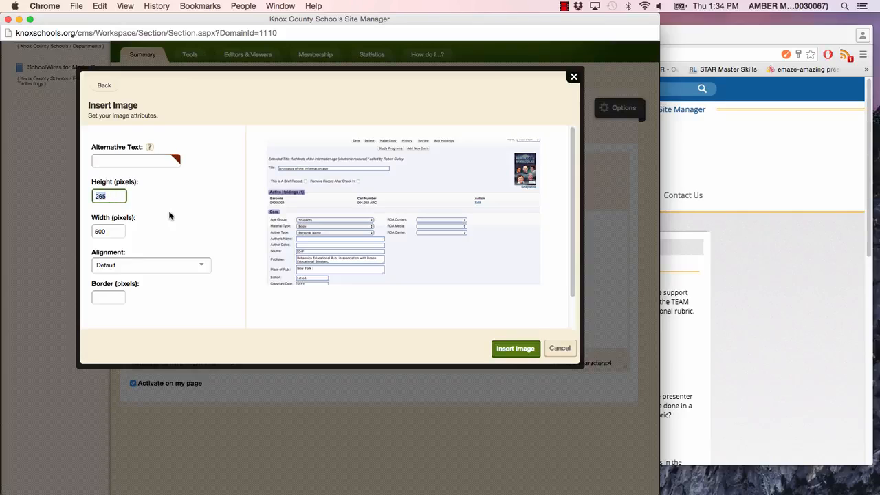
pyautogui.write('100')
pyautogui.click(114, 231)
pyautogui.doubleClick(114, 231)
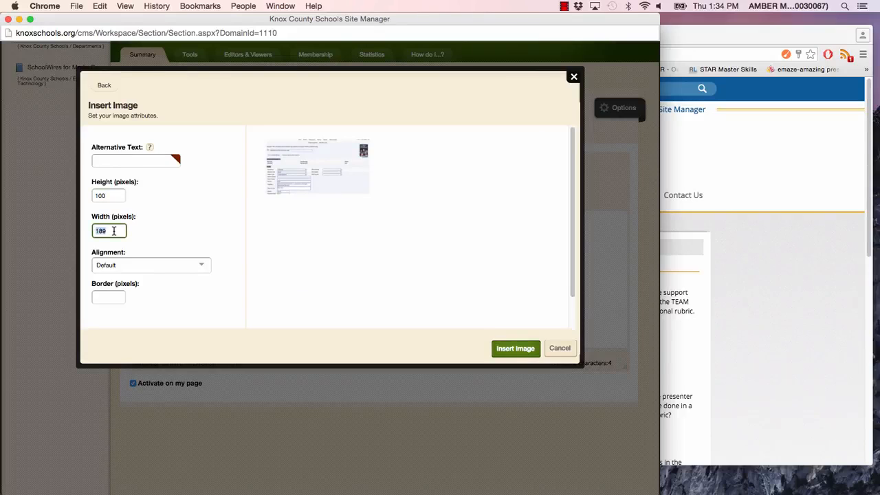
pyautogui.write('200')
# Step: Give the image the alternative text "Test image" and insert it into the page content
pyautogui.click(511, 350)
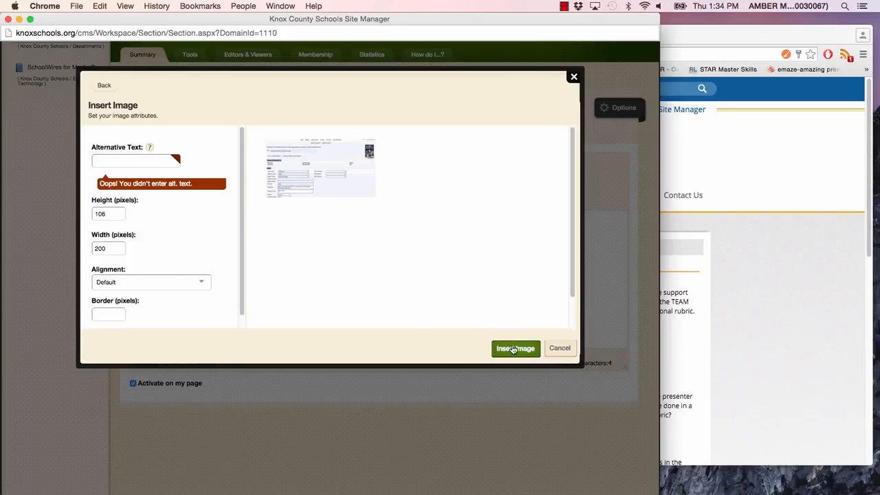
pyautogui.click(172, 161)
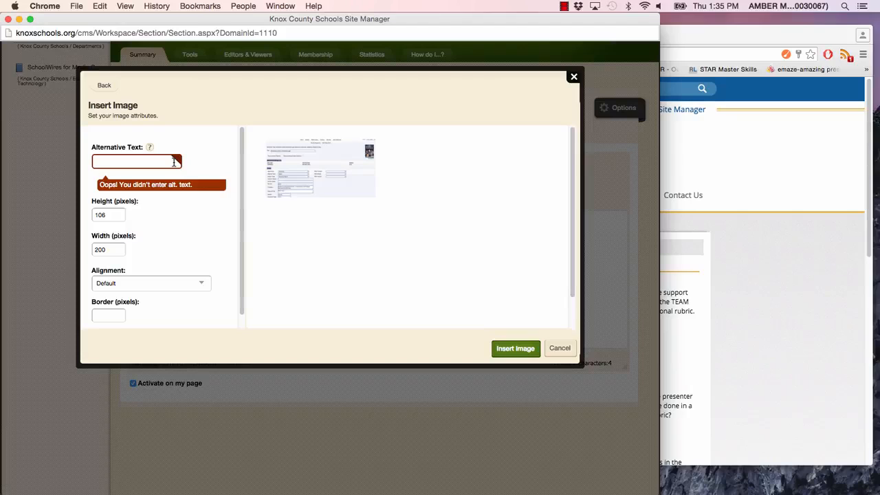
pyautogui.write('TT')
pyautogui.write('st image')
pyautogui.click(495, 345)
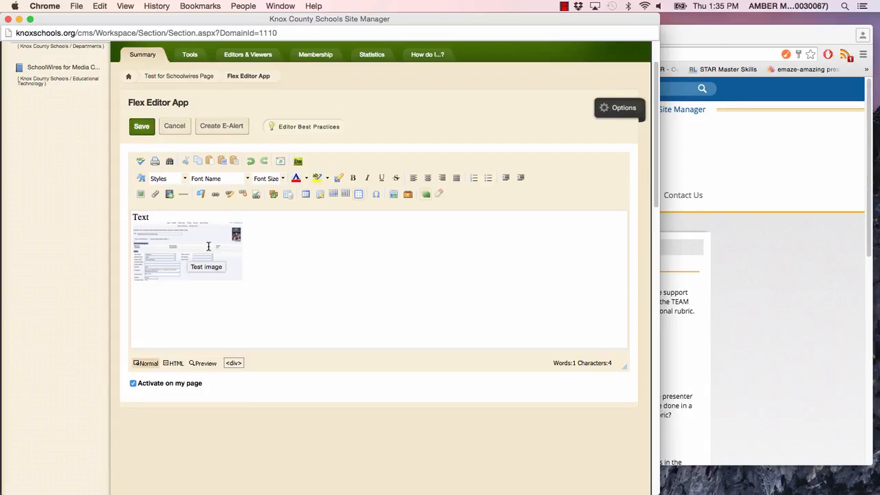
pyautogui.moveTo(246, 240); pyautogui.dragTo(159, 240)
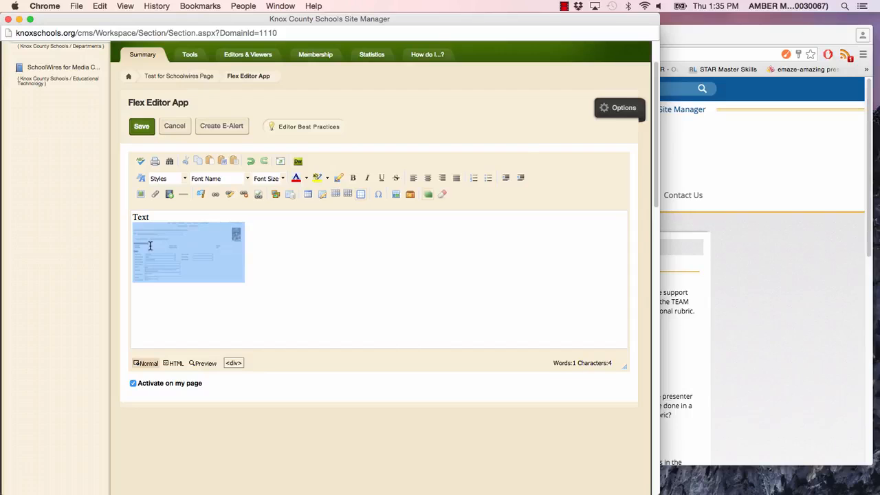
pyautogui.click(214, 196)
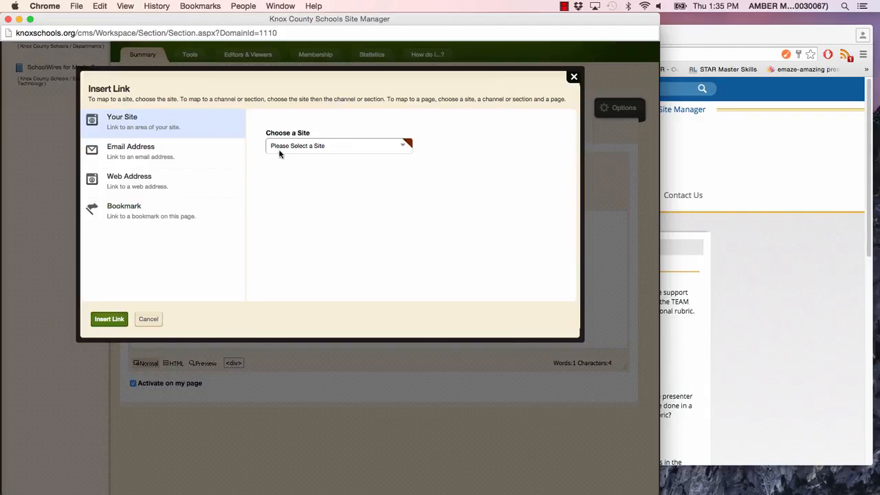
pyautogui.click(145, 182)
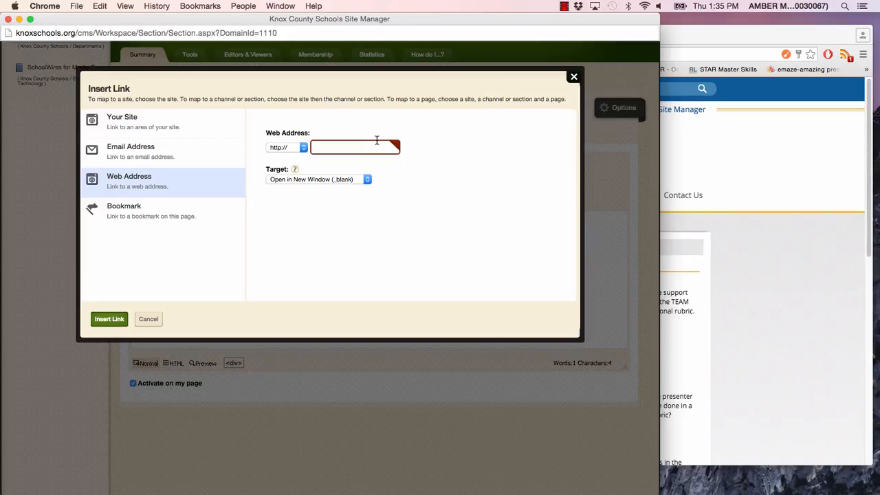
pyautogui.click(573, 76)
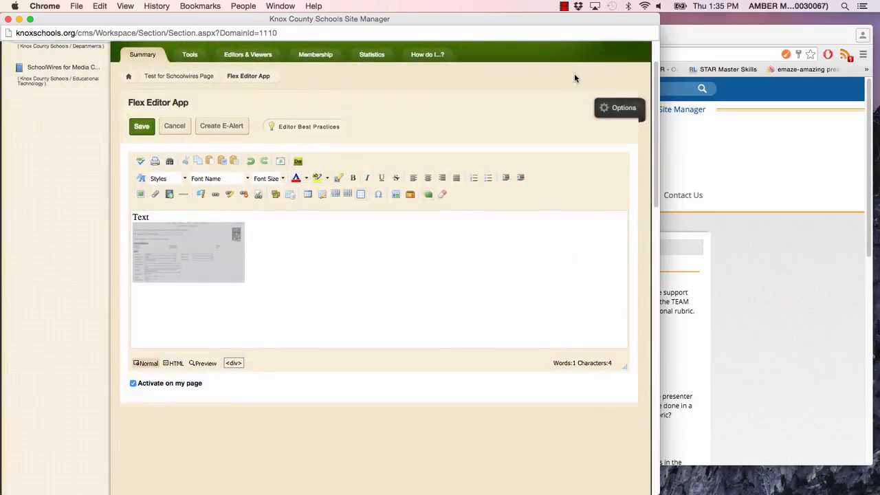
# Step: Save the page content and return to the Library-Media Services section's page list
pyautogui.moveTo(658, 133); pyautogui.dragTo(645, 103)
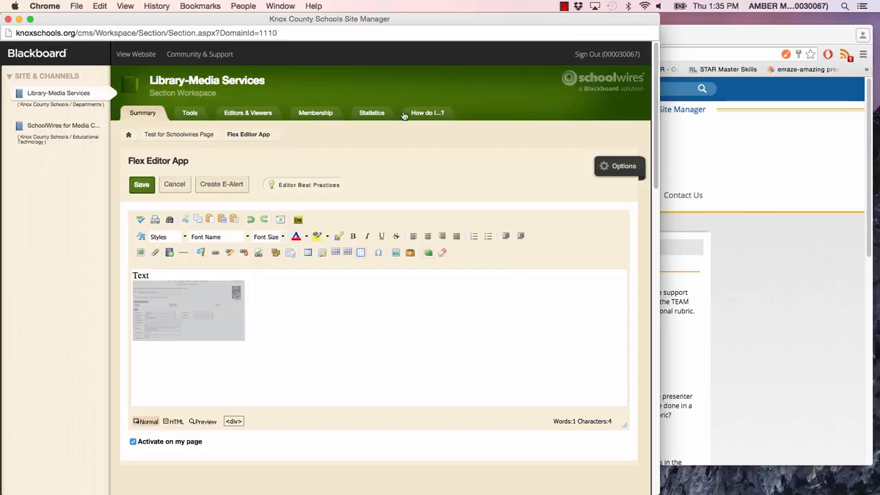
pyautogui.click(141, 185)
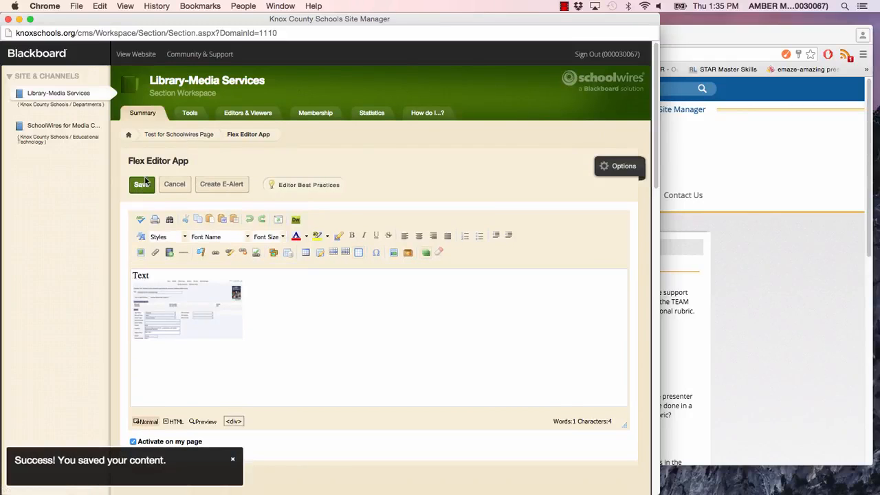
pyautogui.click(79, 95)
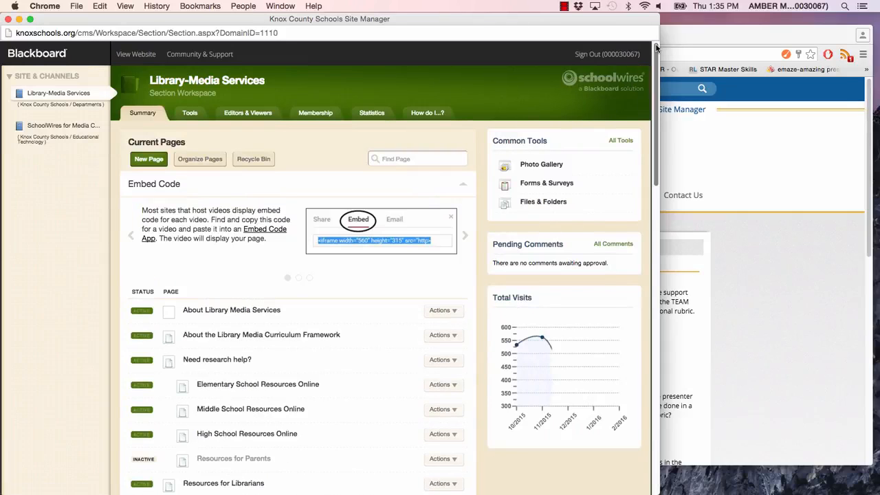
# Step: Open the "Test for Schoolwires" page from the page list and go up from its Flex Editor App to the page overview
pyautogui.moveTo(657, 47); pyautogui.dragTo(623, 351)
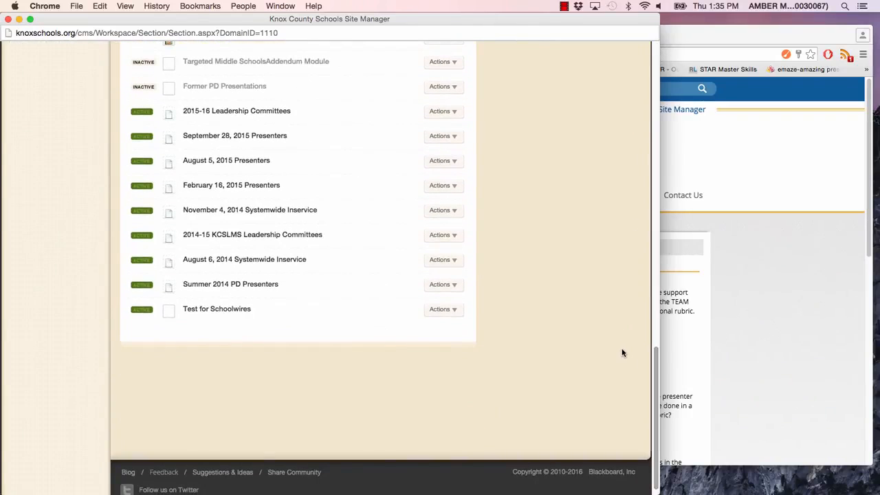
pyautogui.click(222, 311)
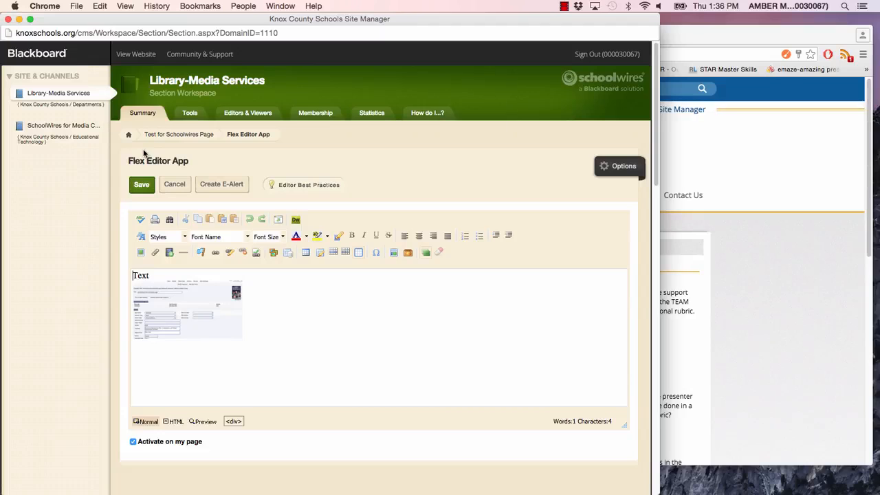
pyautogui.click(171, 135)
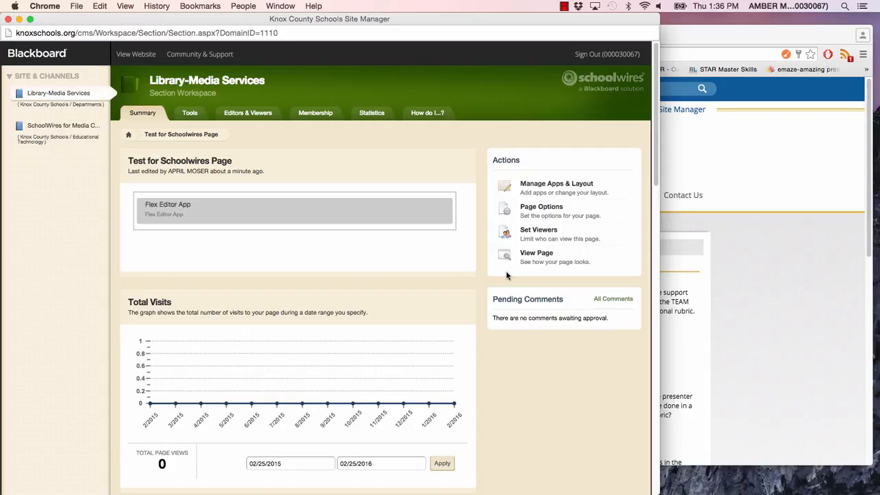
# Step: Limit the page's viewers by searching for "All staff" in the All District category and assigning the All Staff group
pyautogui.click(540, 231)
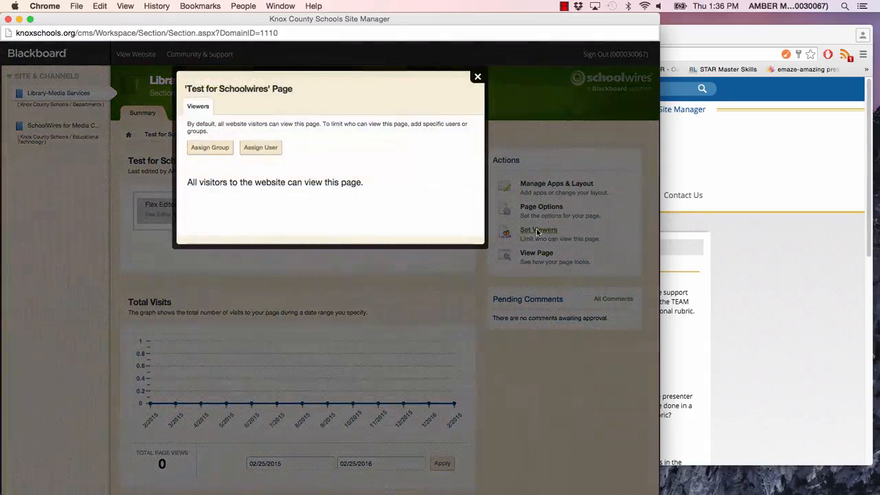
pyautogui.click(210, 147)
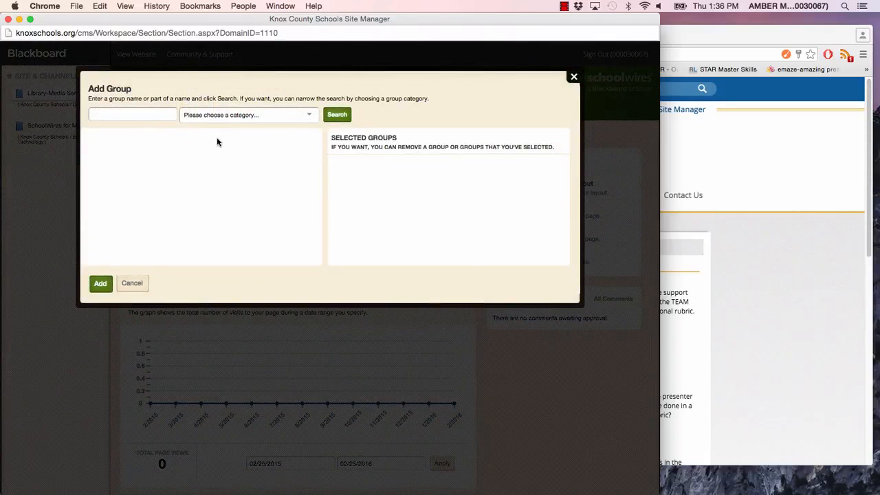
pyautogui.write('All staff')
pyautogui.click(247, 115)
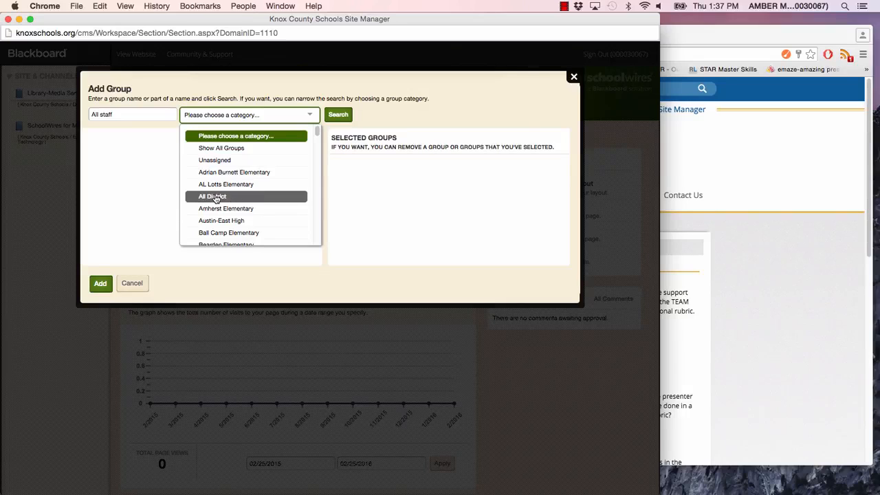
pyautogui.click(215, 198)
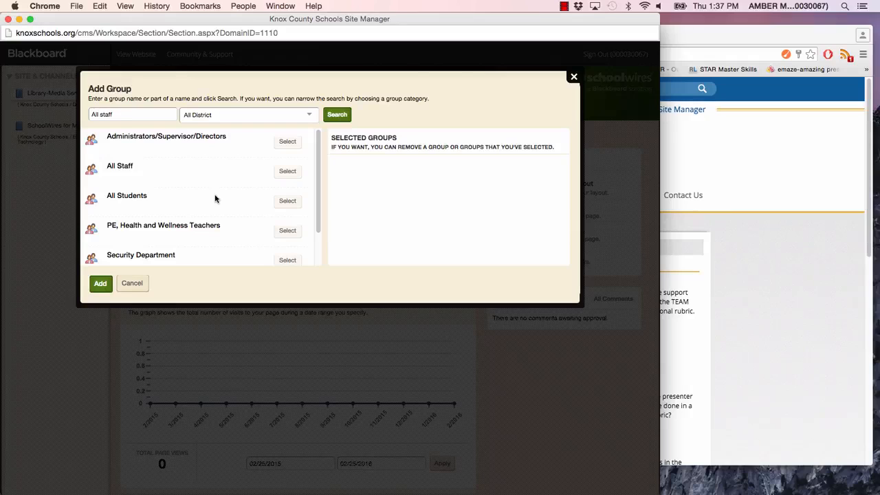
pyautogui.click(282, 172)
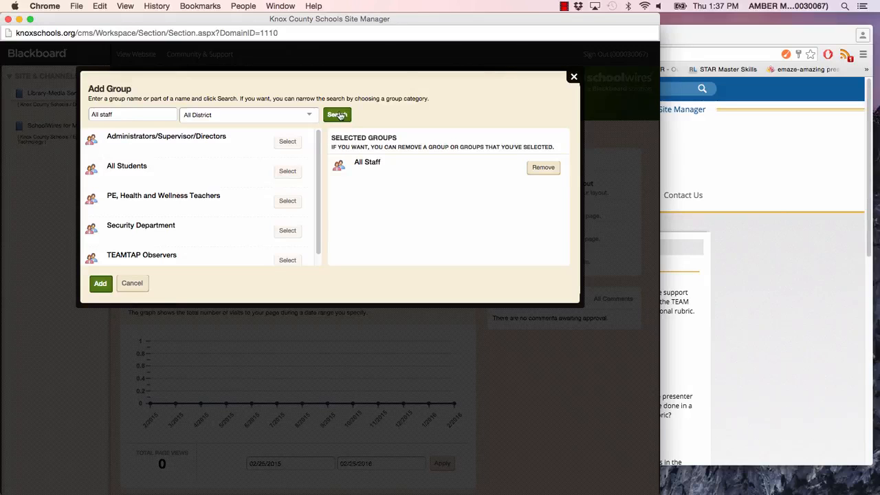
pyautogui.click(100, 284)
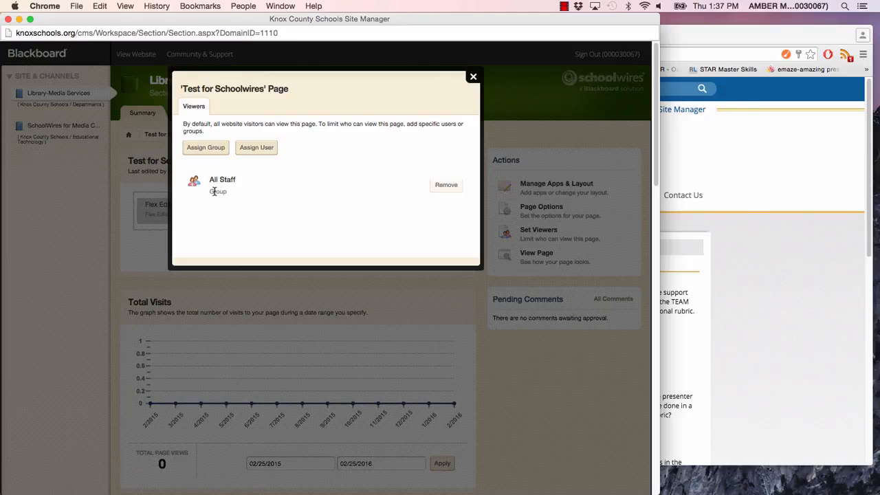
# Step: Assign the All Students group from the All District category as another viewer group of the page
pyautogui.click(220, 148)
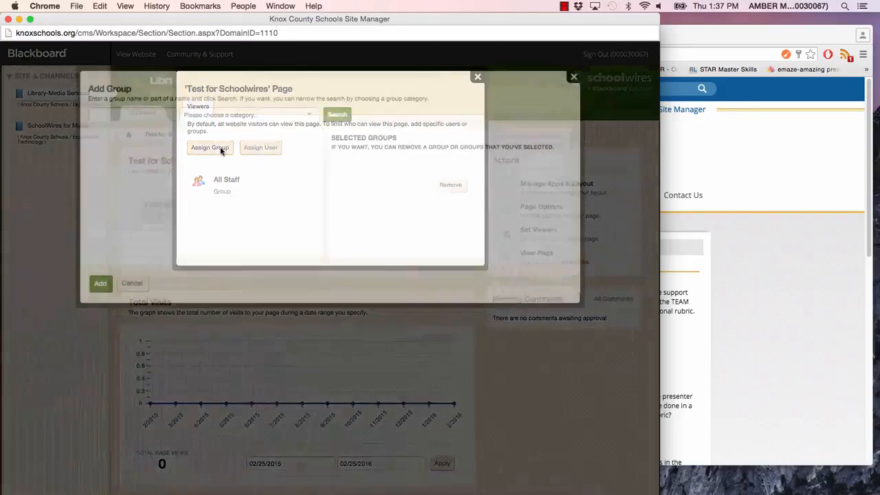
pyautogui.click(309, 115)
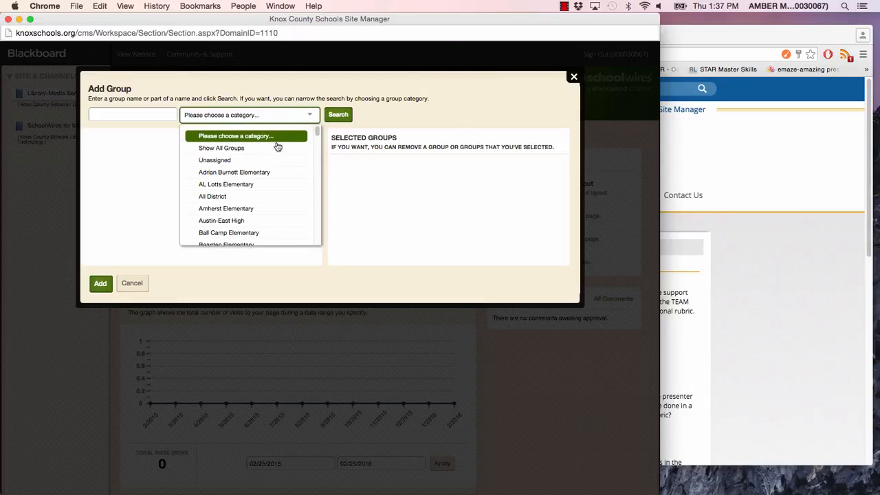
pyautogui.click(228, 197)
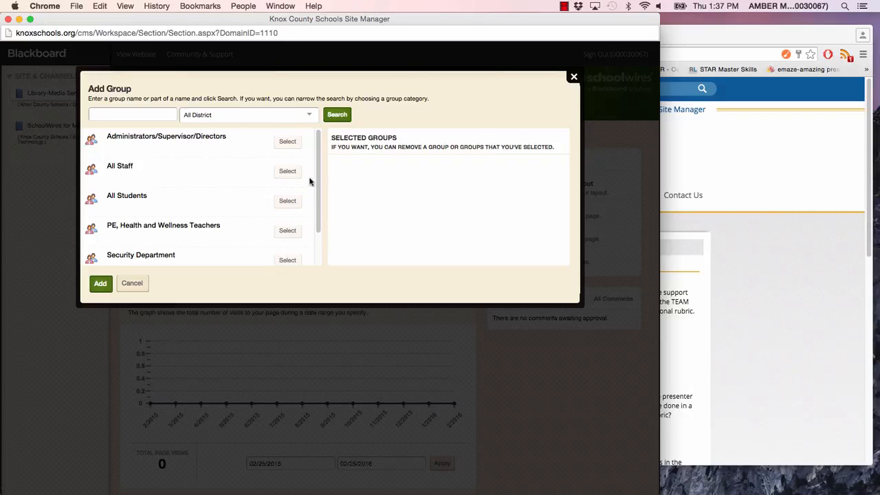
pyautogui.scroll(-1, 218, 181)
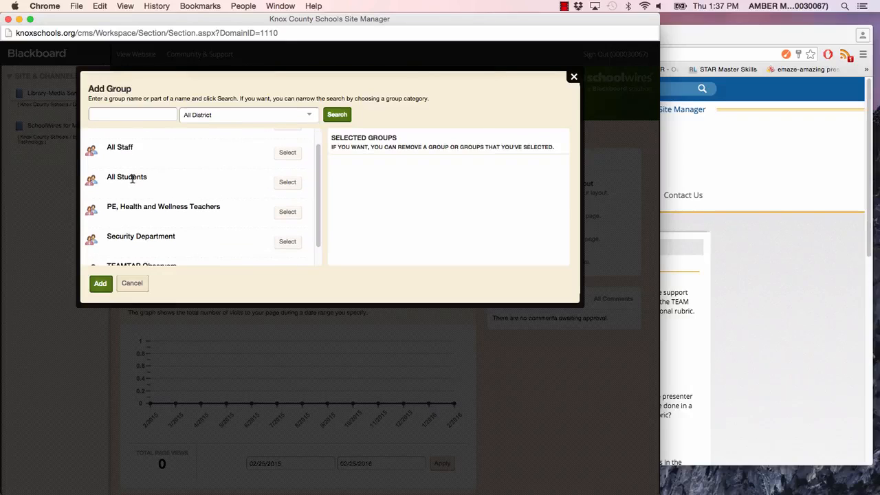
pyautogui.click(288, 181)
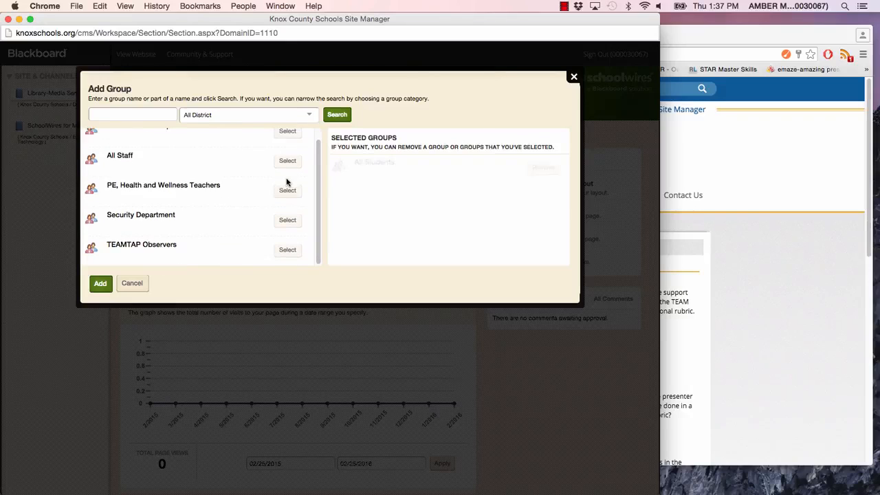
pyautogui.click(100, 283)
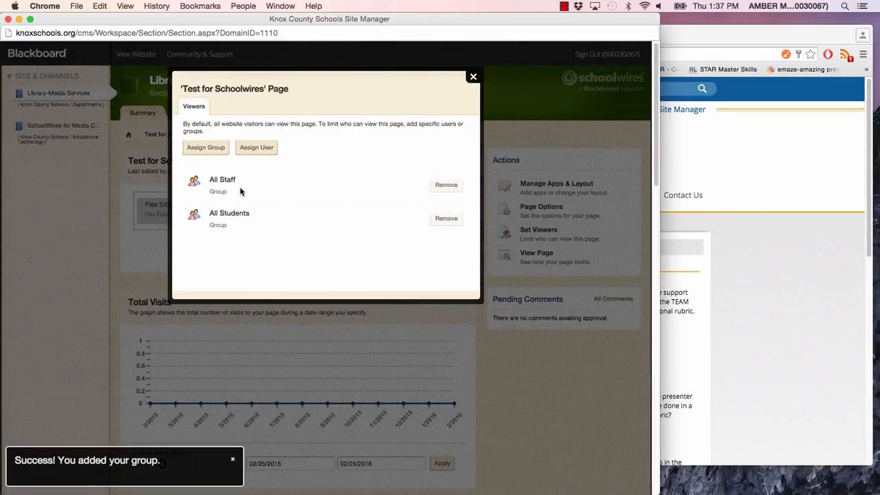
# Step: Remove the All Students and All Staff groups from the page's viewers and close the viewer settings
pyautogui.click(447, 218)
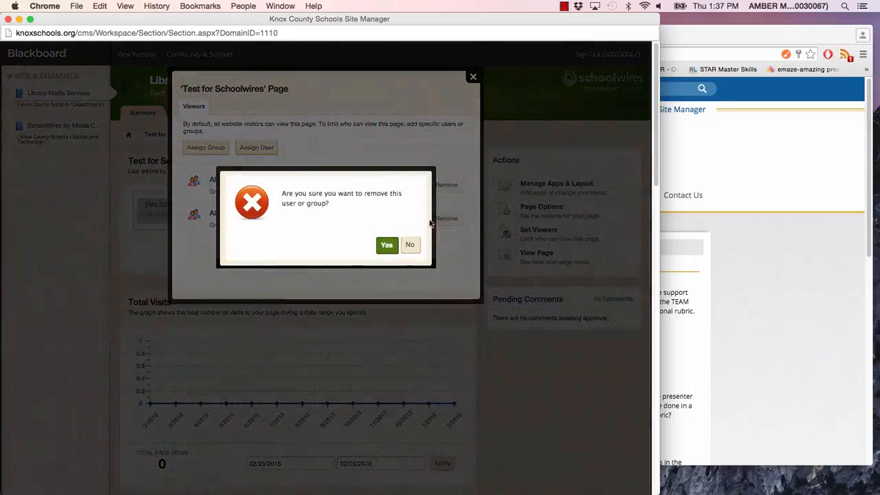
pyautogui.click(387, 244)
pyautogui.click(449, 186)
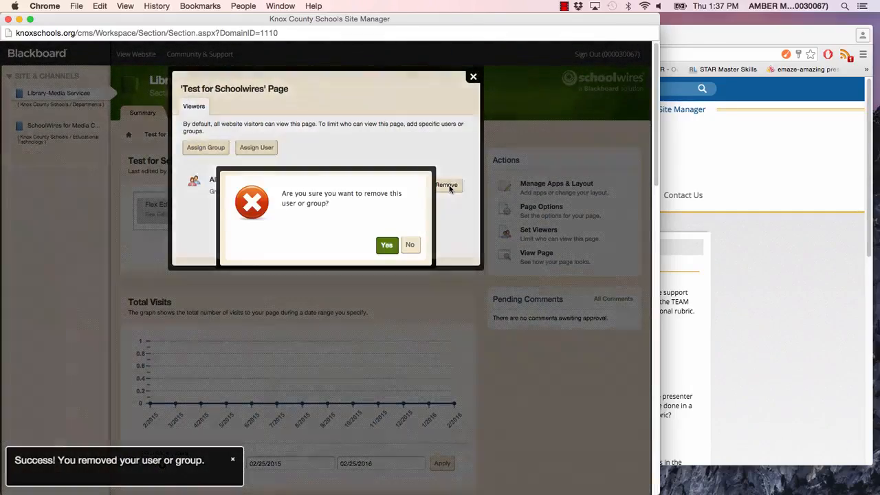
pyautogui.click(386, 245)
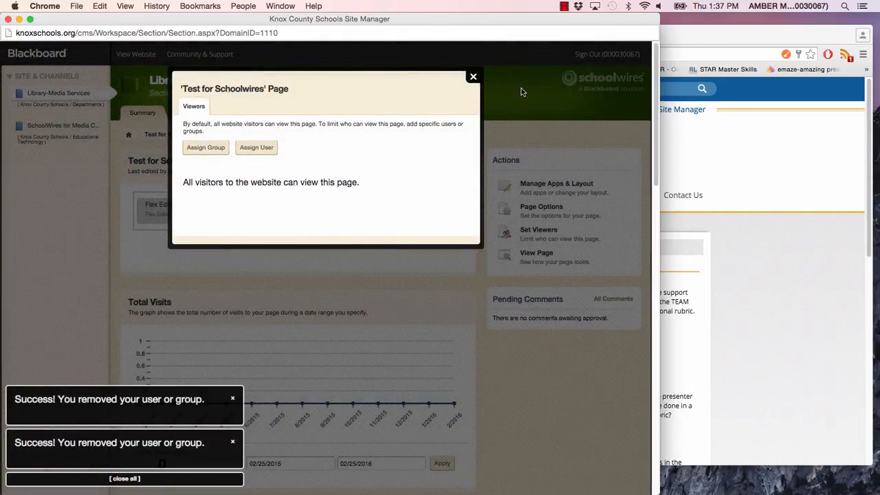
pyautogui.click(473, 76)
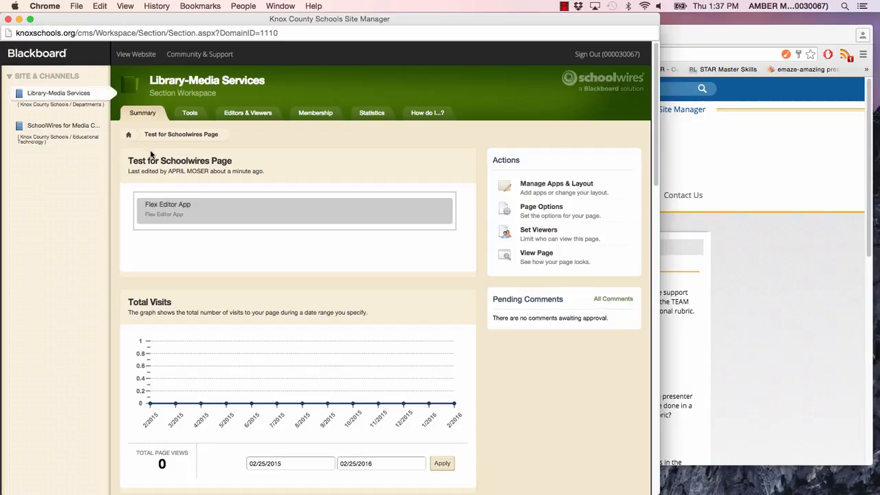
# Step: From the section's page list, open the viewer settings of "Test for Schoolwires" and start assigning a group by category
pyautogui.click(130, 137)
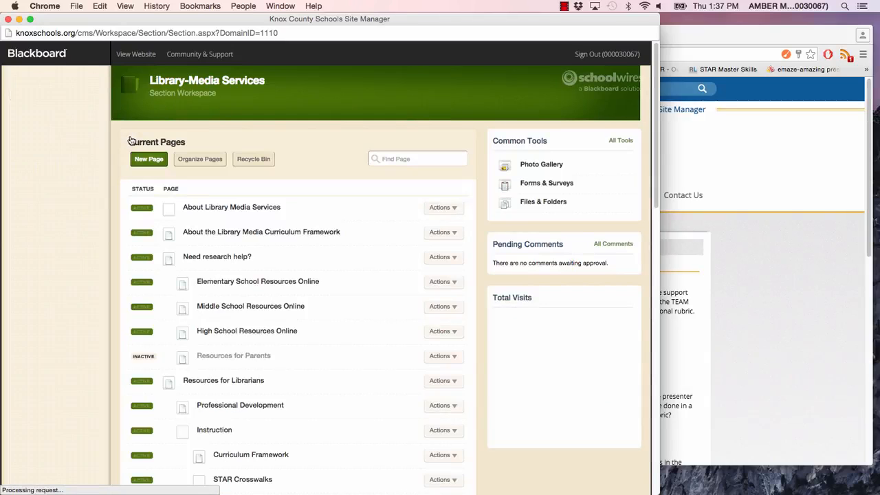
pyautogui.scroll(-15, 629, 232)
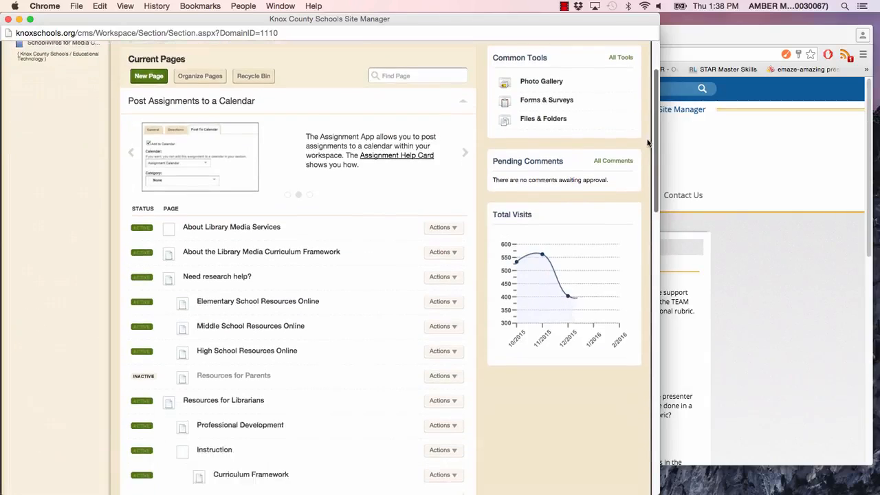
pyautogui.scroll(-3, 607, 402)
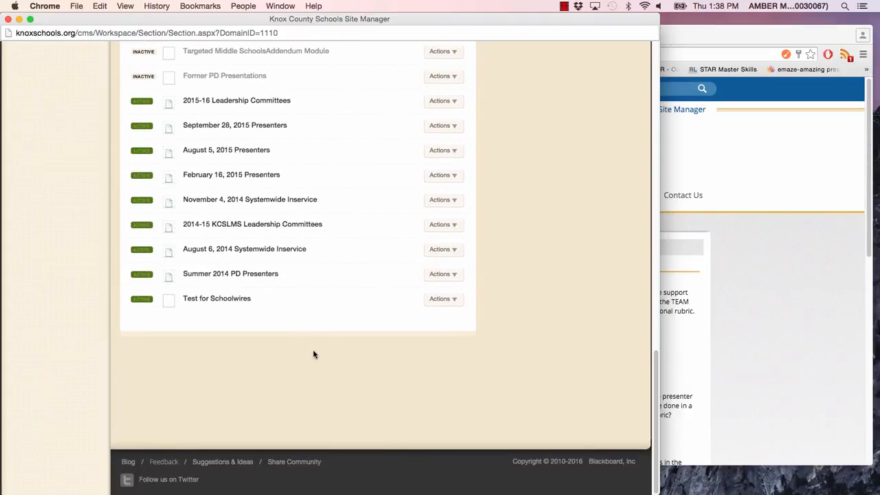
pyautogui.click(453, 301)
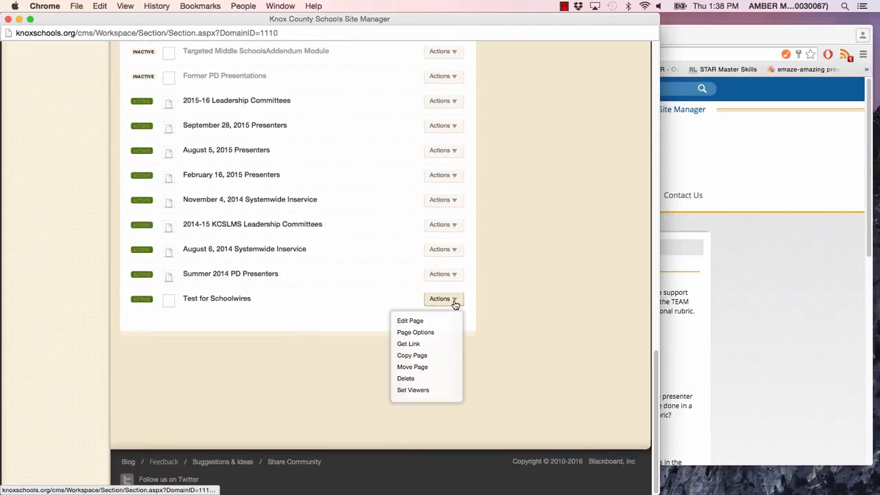
pyautogui.click(421, 391)
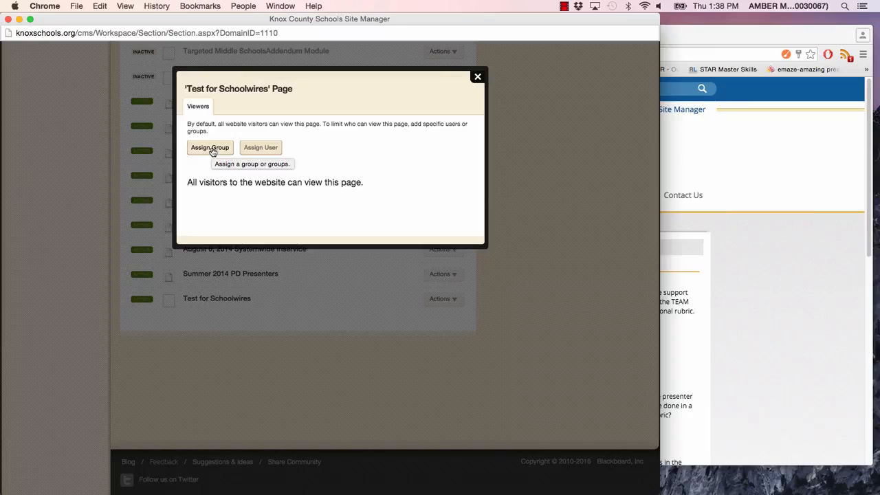
pyautogui.click(212, 150)
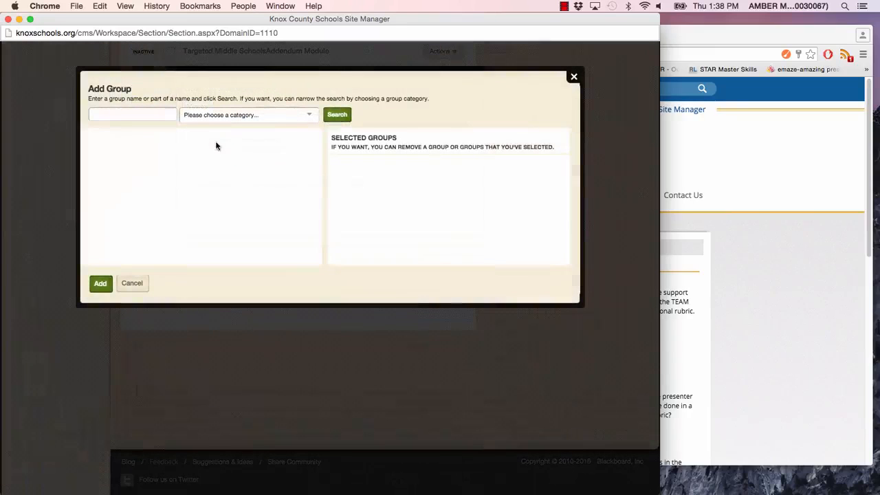
pyautogui.click(310, 116)
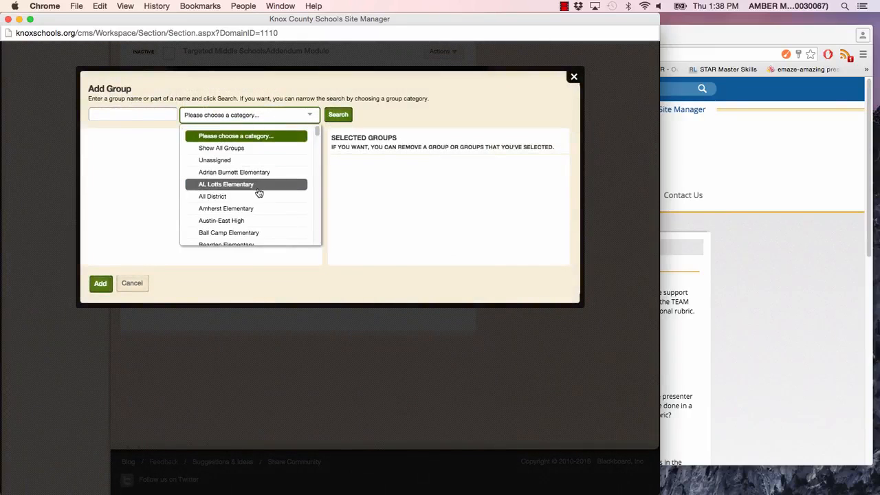